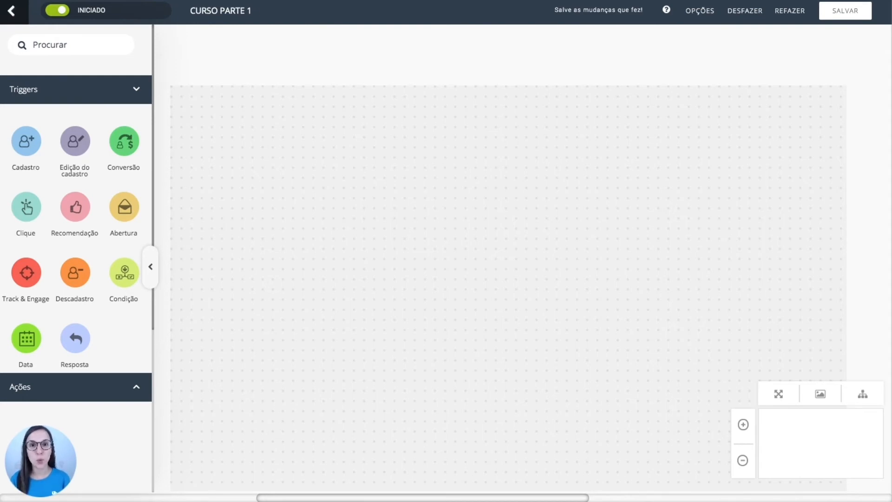
# Add a Cadastro trigger to the canvas, activated only for sign-ups through the form 8 - Curso Parte 1.
pyautogui.moveTo(26, 141); pyautogui.dragTo(387, 191)
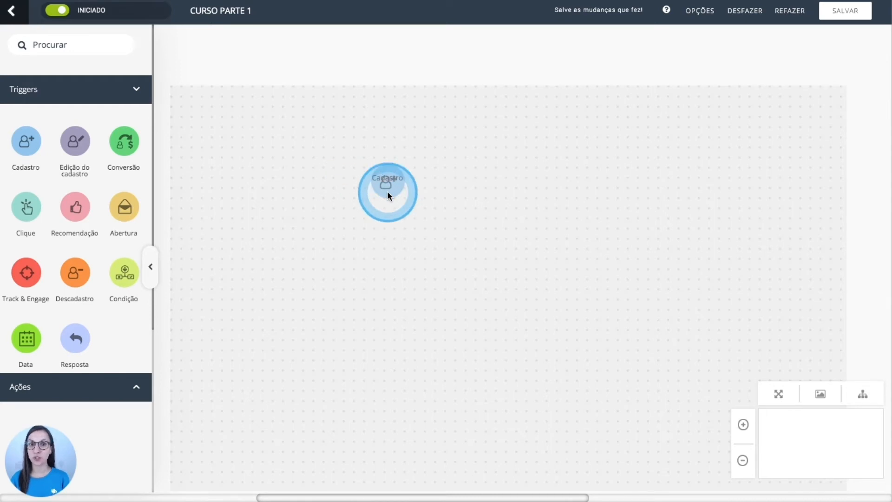
pyautogui.click(567, 177)
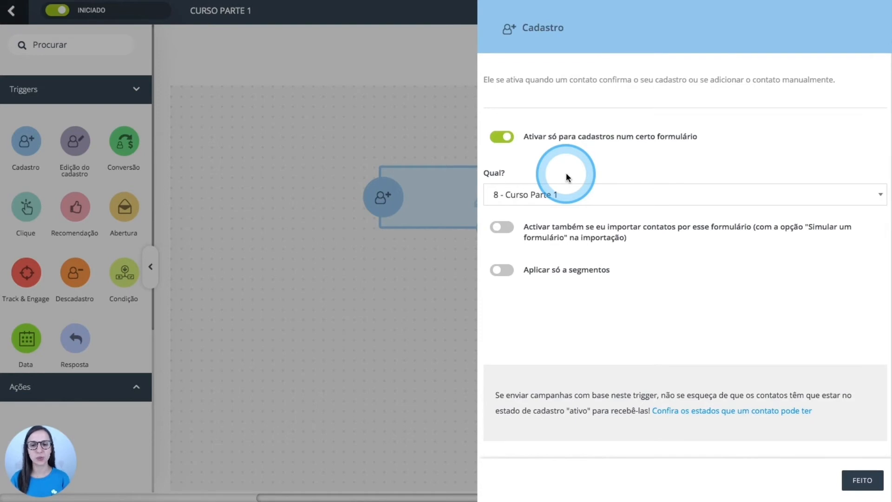
pyautogui.click(504, 137)
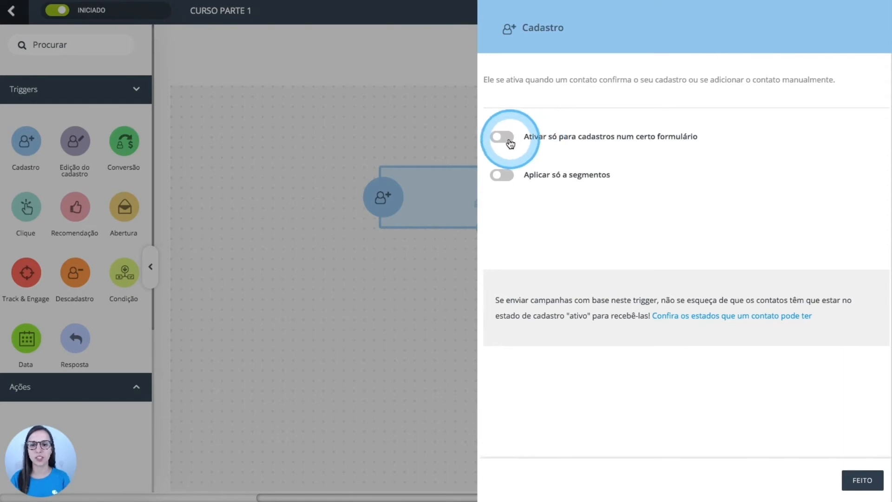
pyautogui.click(499, 136)
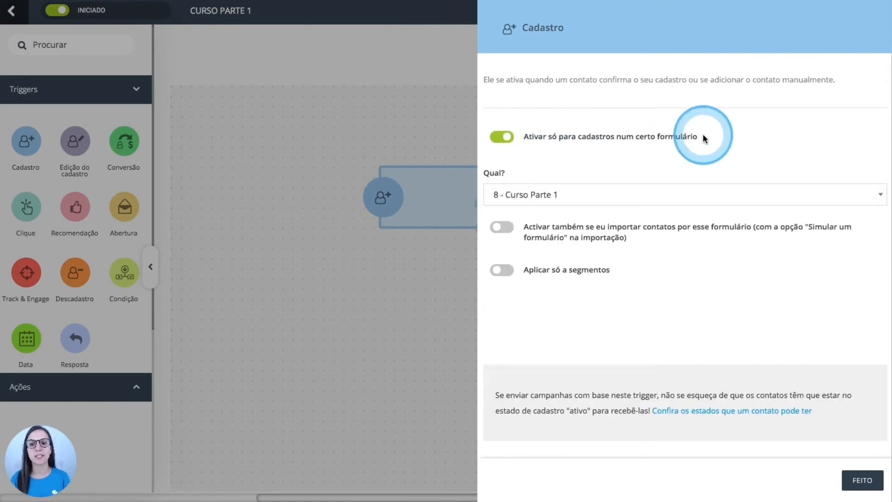
pyautogui.click(553, 197)
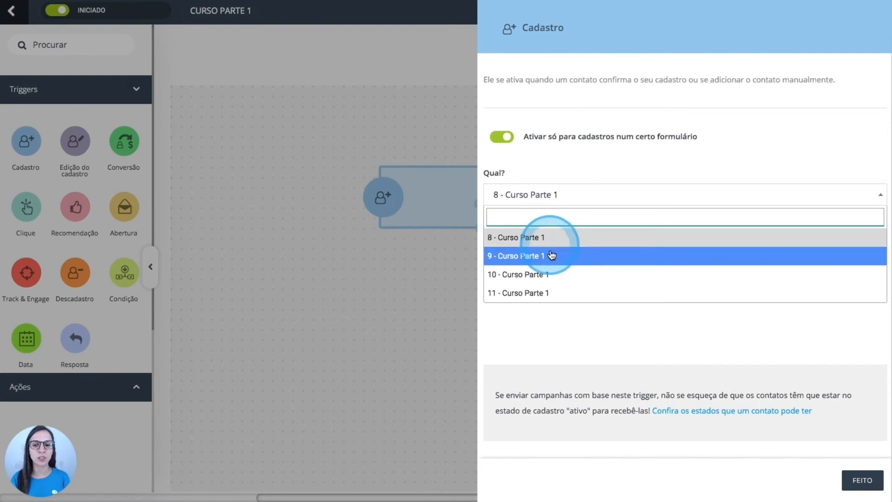
pyautogui.click(618, 204)
pyautogui.scroll(-1, 609, 200)
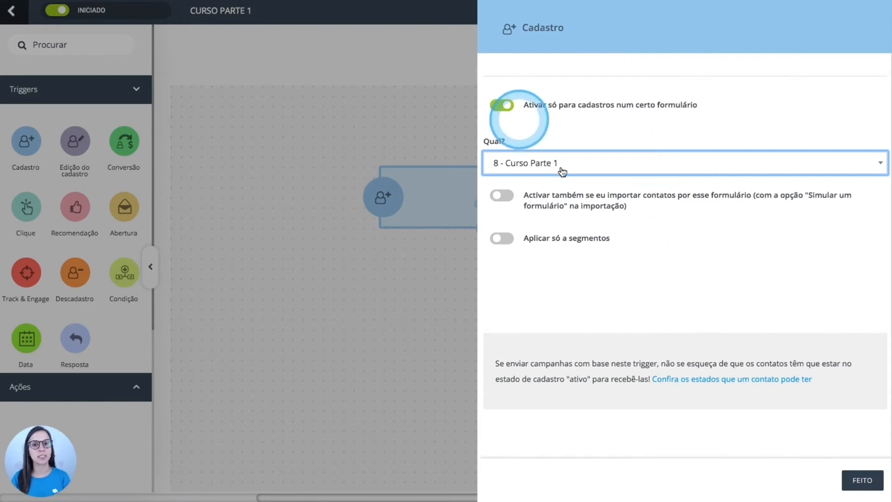
pyautogui.click(855, 479)
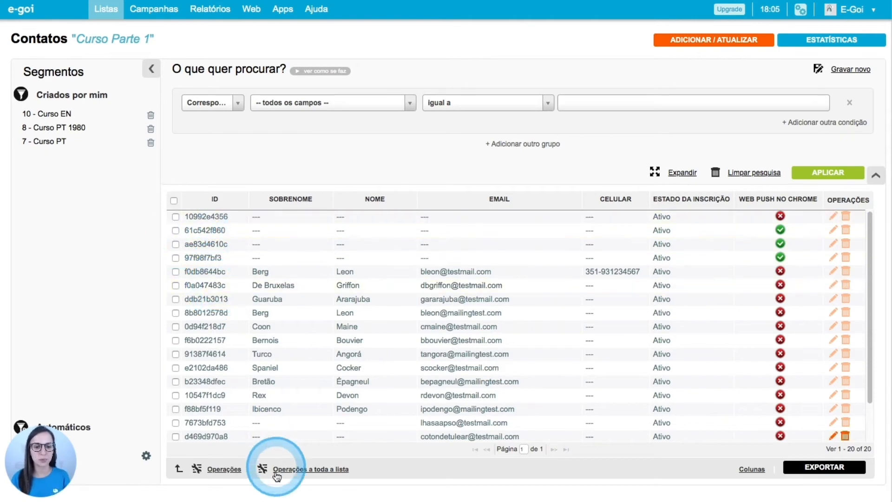
# Examine the Ativar Autobot operation for the whole list, choosing the Autobot 2 - Curso Parte 1 and checking its available actions.
pyautogui.click(320, 469)
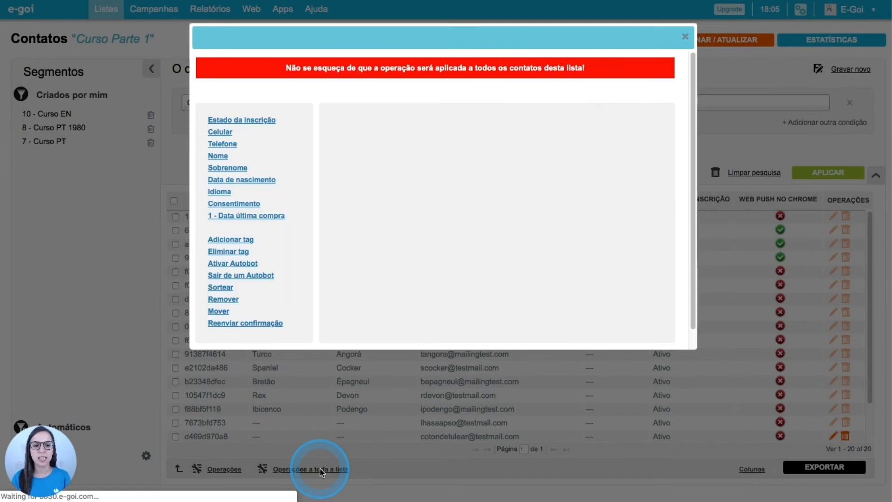
pyautogui.click(241, 267)
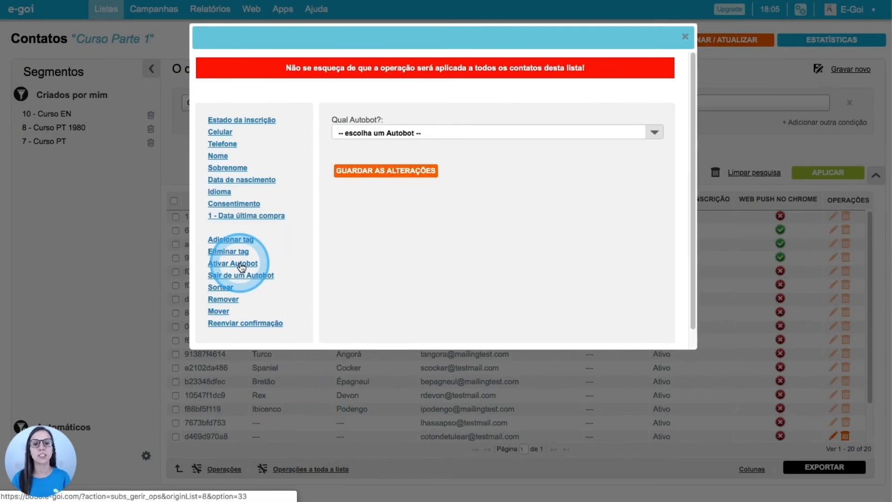
pyautogui.click(371, 134)
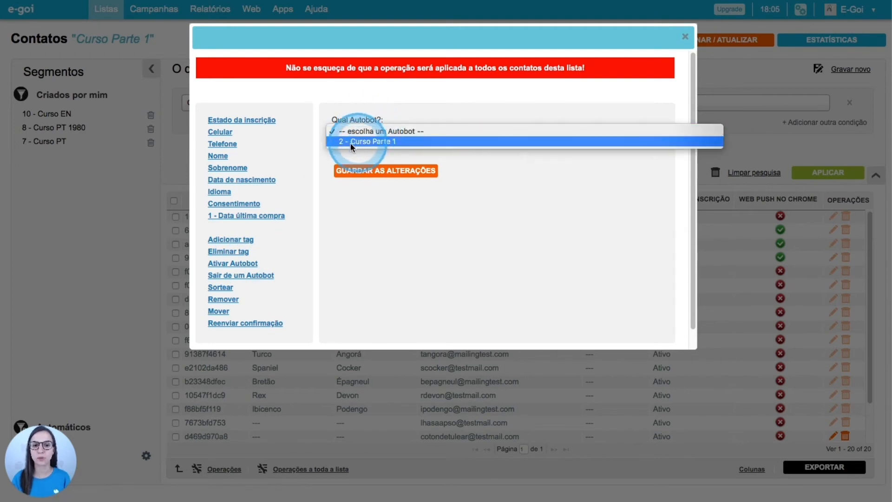
pyautogui.click(393, 143)
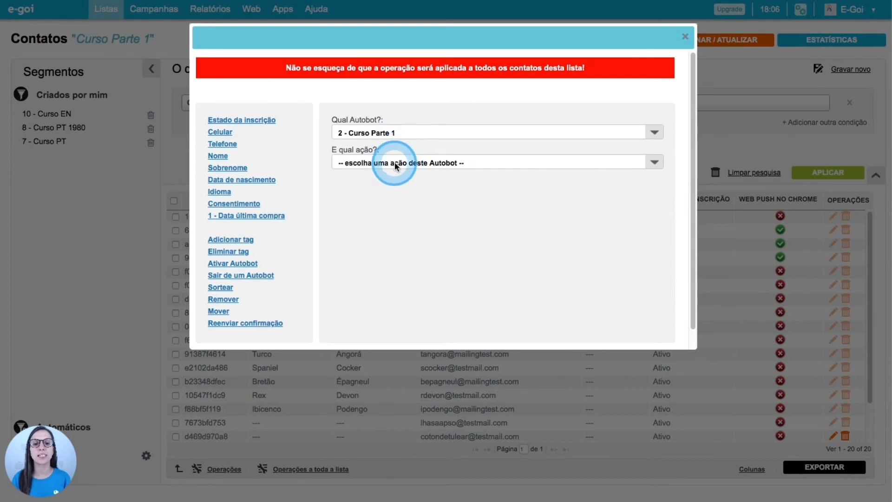
pyautogui.click(396, 166)
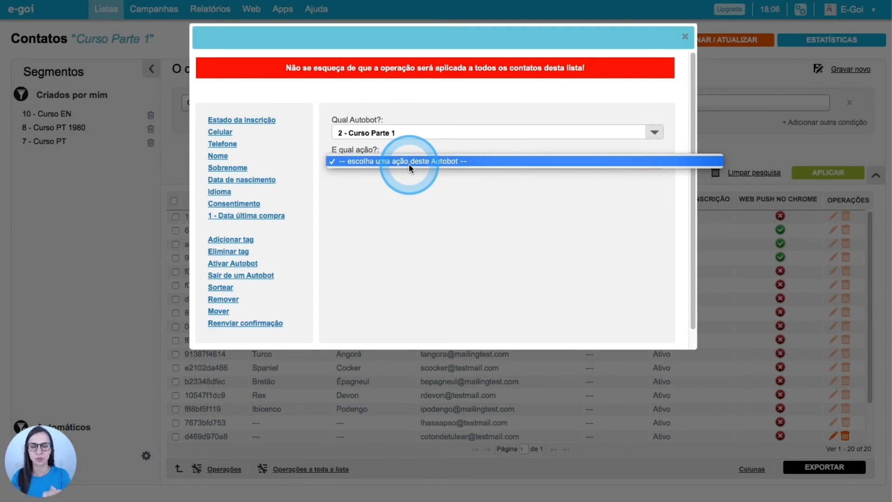
pyautogui.click(409, 163)
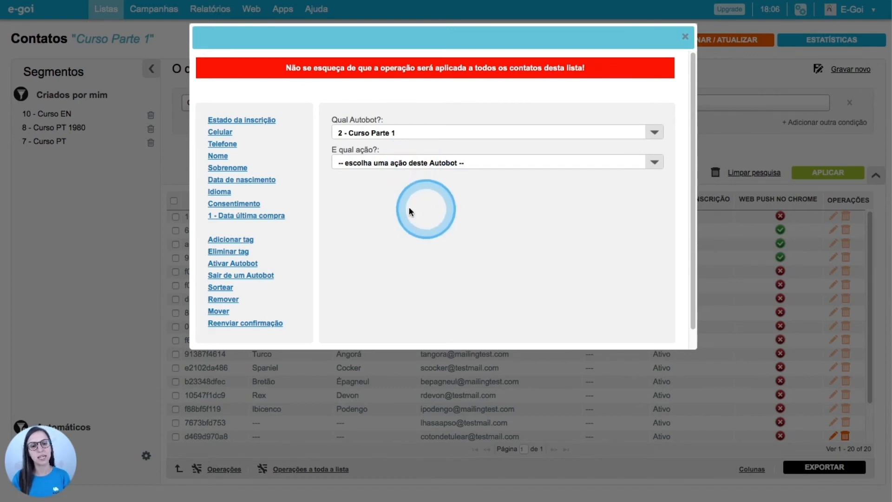
pyautogui.scroll(-2, 356, 219)
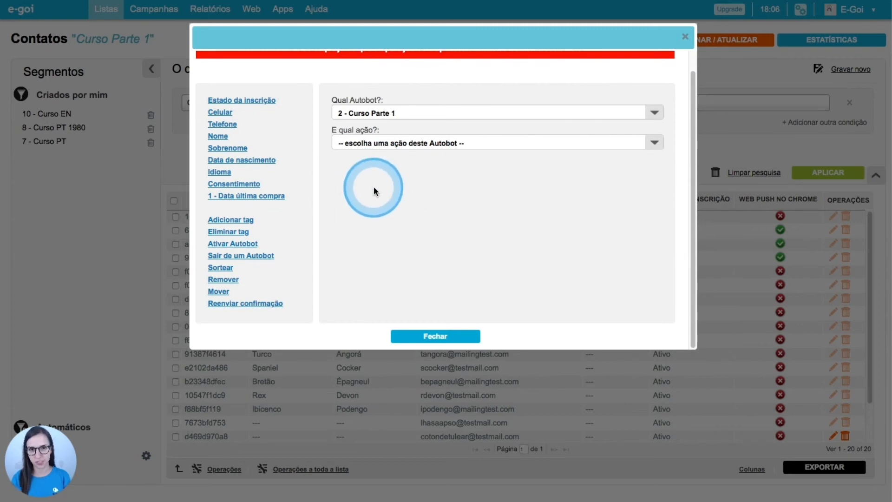
pyautogui.scroll(2, 374, 186)
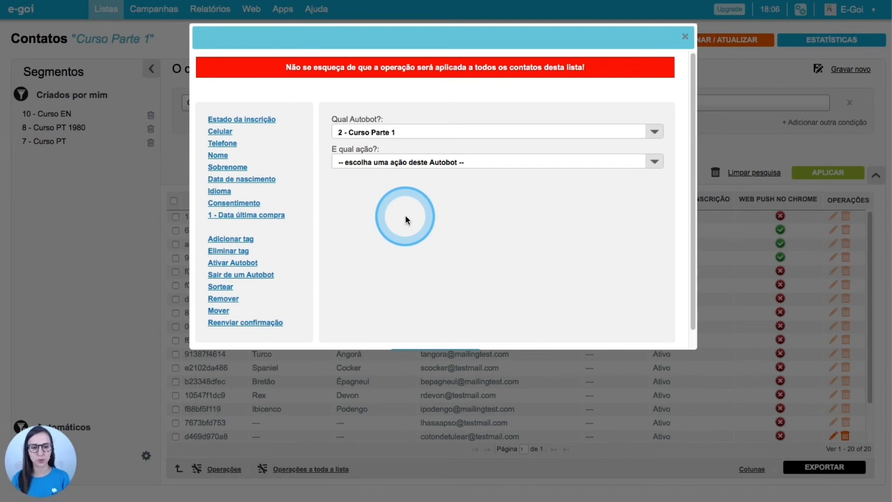
# Choose 2 - Curso Parte 1 in the whole-list Sair de um Autobot operation and close the operations dialog.
pyautogui.click(237, 280)
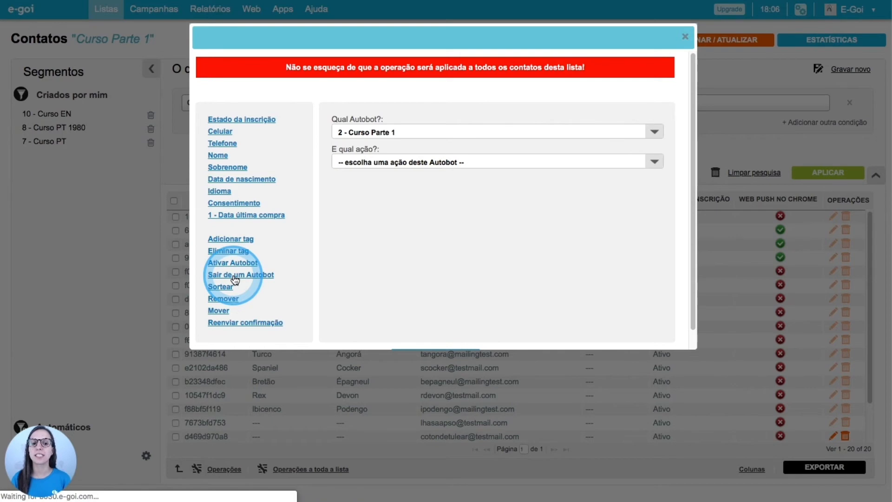
pyautogui.click(431, 144)
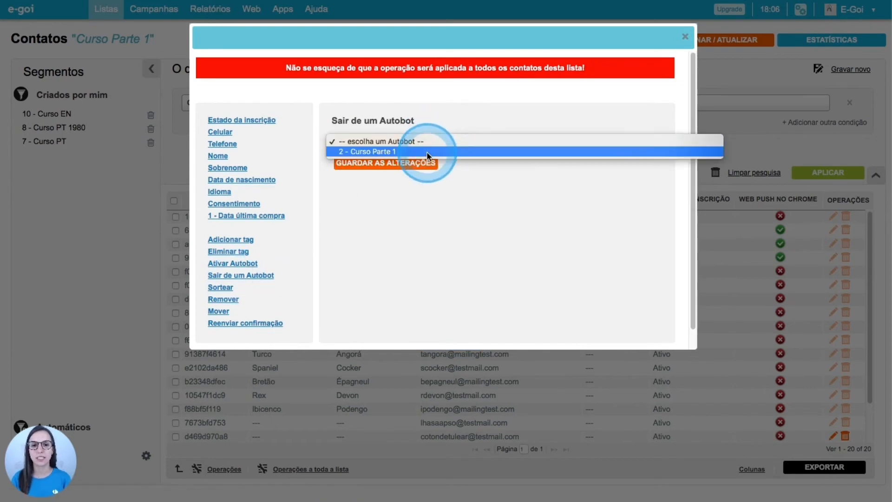
pyautogui.click(408, 151)
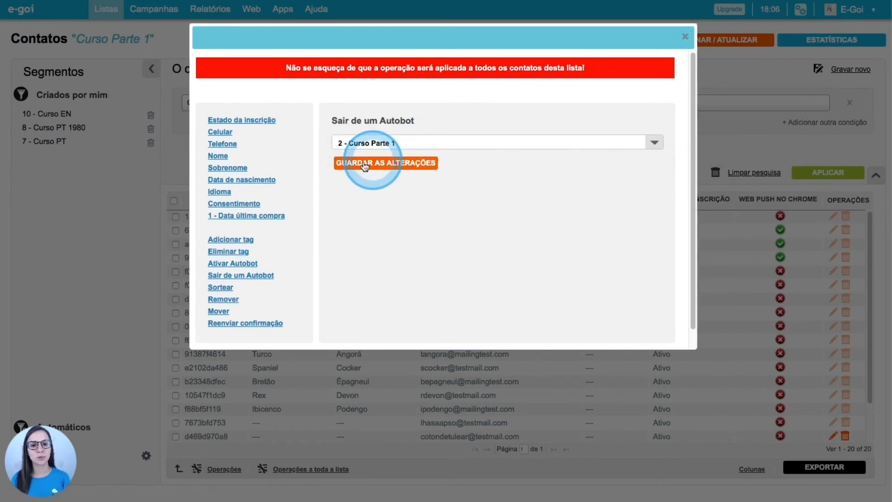
pyautogui.click(342, 164)
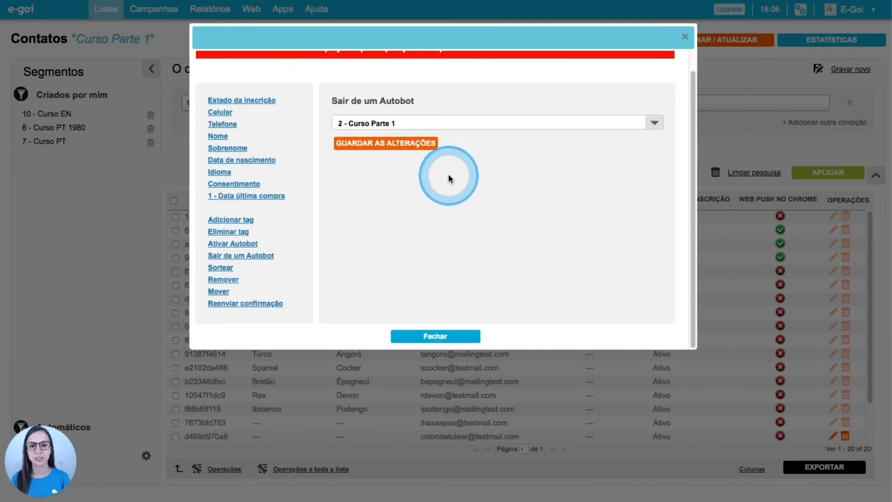
pyautogui.click(471, 339)
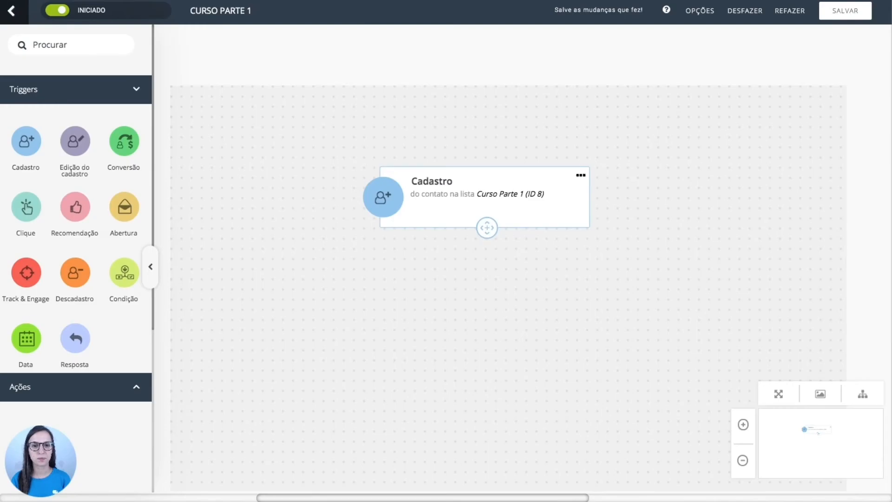
# Add an Edição do cadastro trigger below the Cadastro block, limited to edits in the form 8 - Curso Parte 1.
pyautogui.click(661, 152)
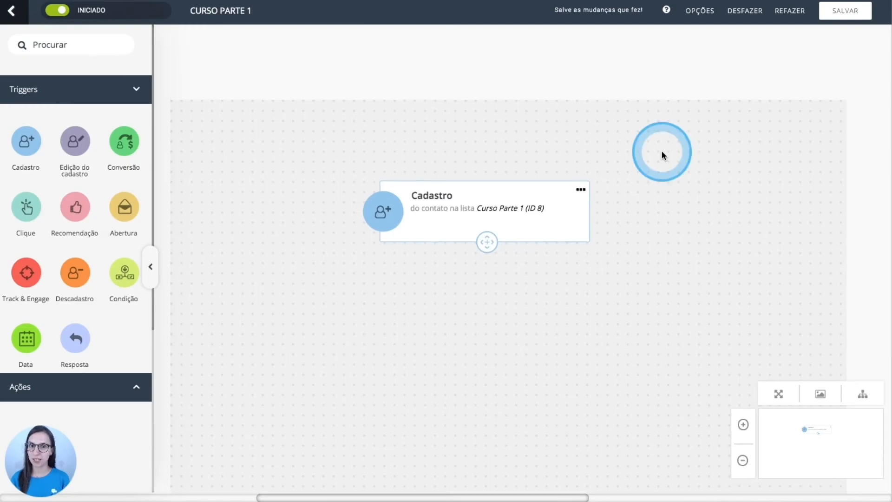
pyautogui.moveTo(77, 142); pyautogui.dragTo(493, 311)
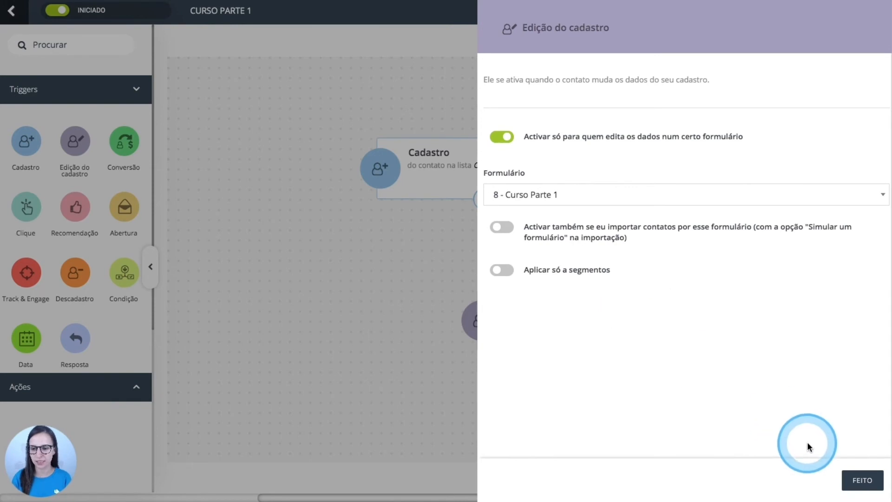
pyautogui.click(862, 480)
# Add an Abertura trigger below the others, with campaign type Email and campaign 16 - Treinos Novos.
pyautogui.moveTo(124, 207); pyautogui.dragTo(463, 397)
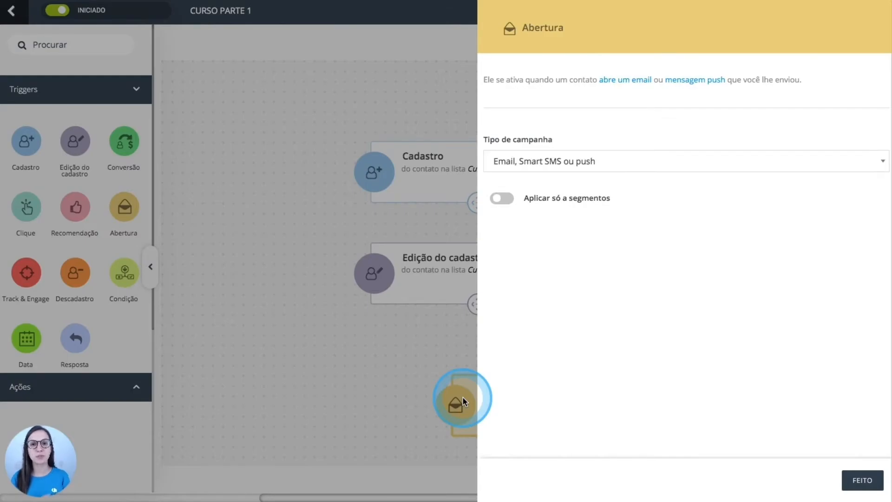
pyautogui.click(684, 168)
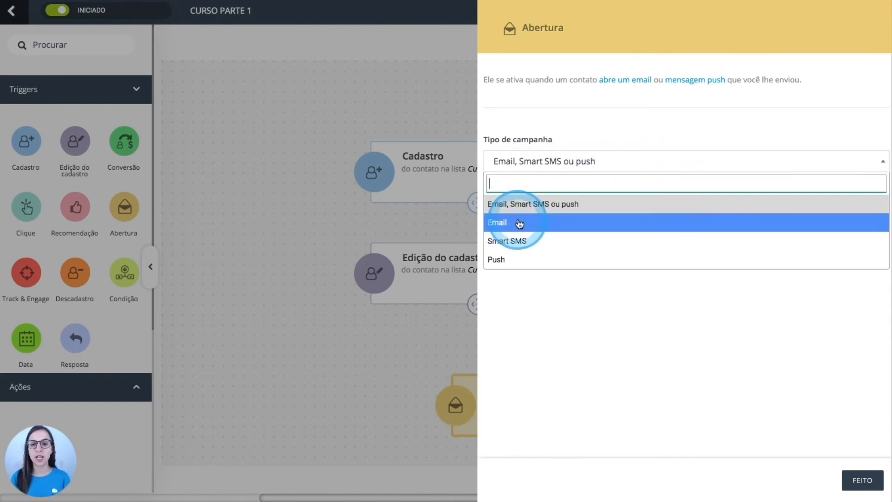
pyautogui.click(513, 271)
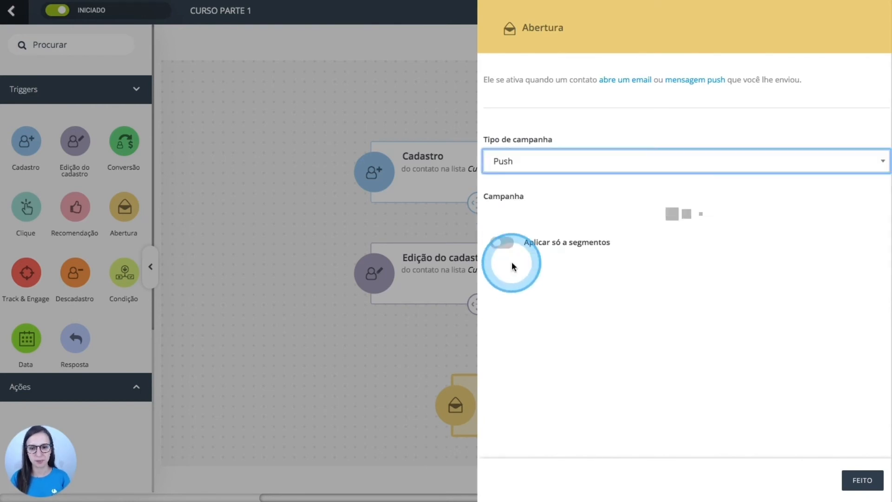
pyautogui.click(540, 228)
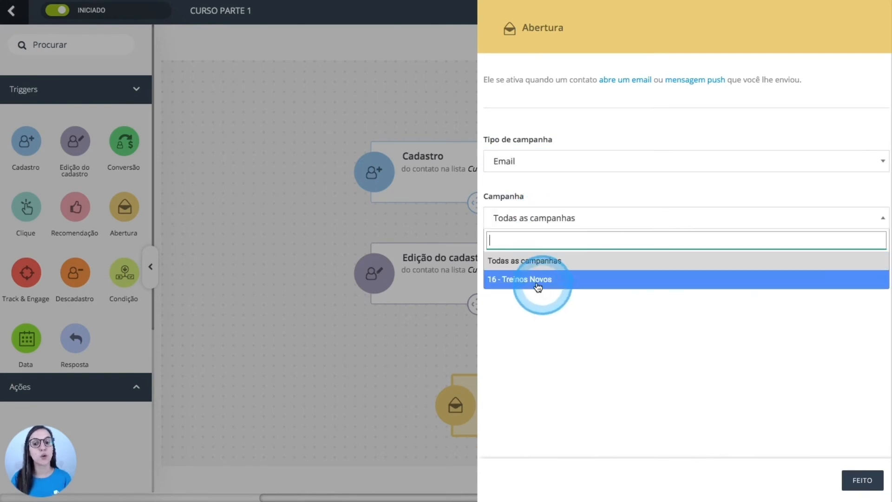
pyautogui.click(542, 292)
pyautogui.click(863, 480)
# Add a Clique trigger below the Abertura block, with campaign type Email and Todas as campanhas as the campaign.
pyautogui.moveTo(26, 207); pyautogui.dragTo(438, 457)
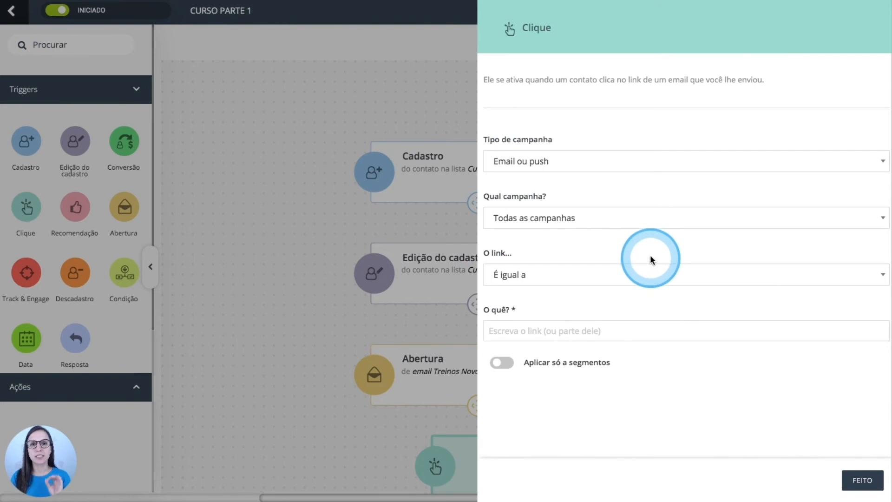
pyautogui.click(622, 158)
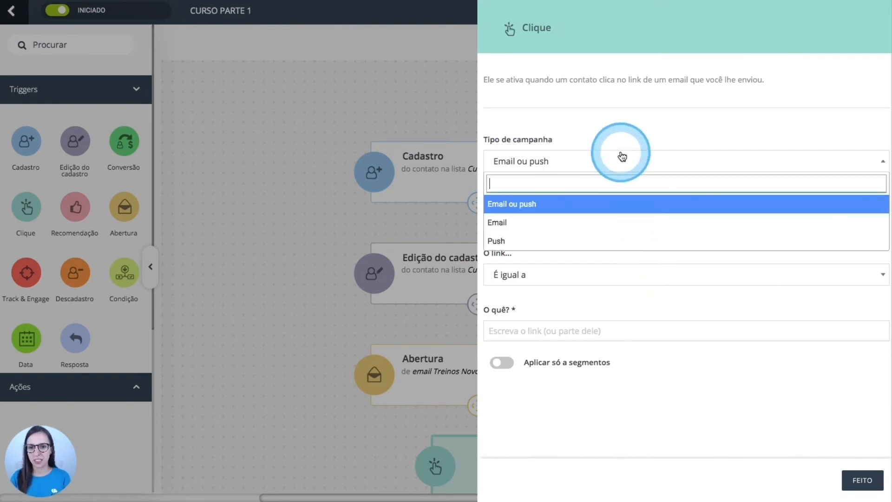
pyautogui.click(518, 224)
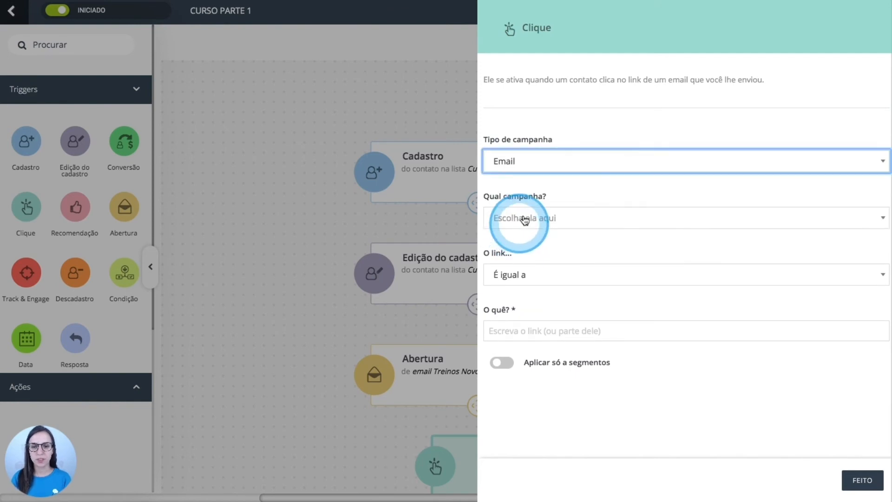
pyautogui.click(525, 219)
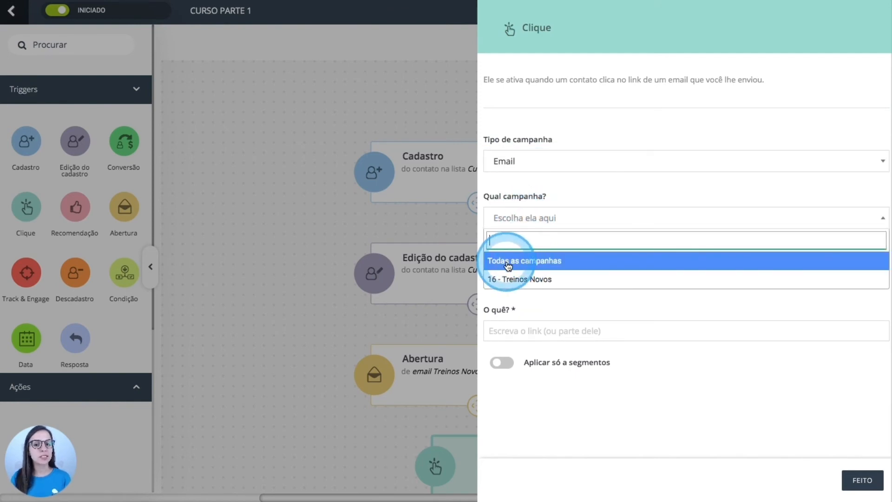
pyautogui.click(603, 264)
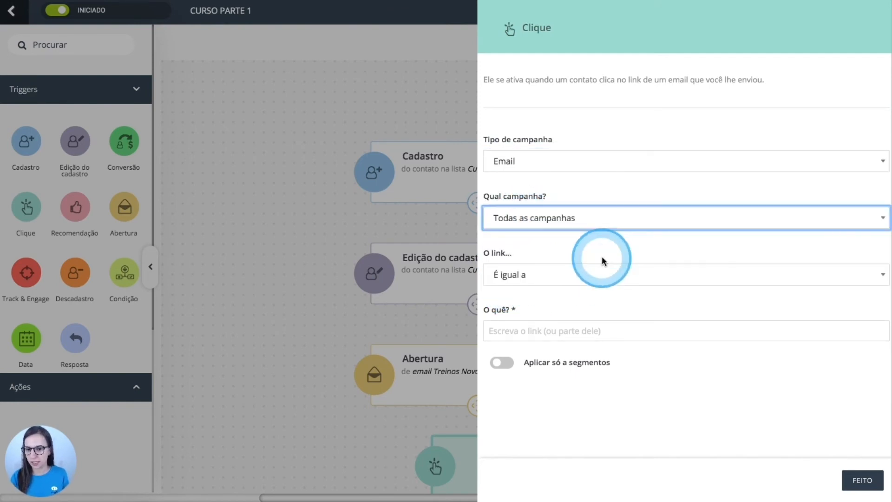
# Set the Clique trigger's link condition to É igual a with a mkt.e-goi.com link, and finish its settings.
pyautogui.click(534, 274)
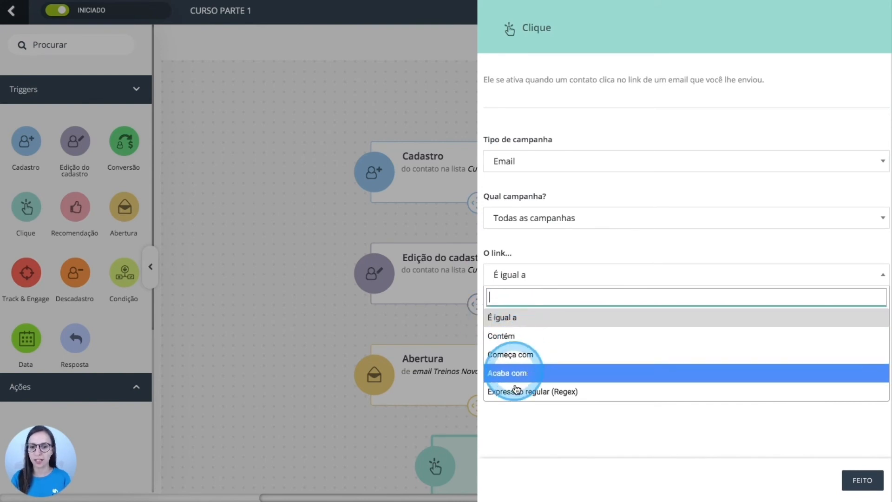
pyautogui.click(587, 317)
pyautogui.click(524, 327)
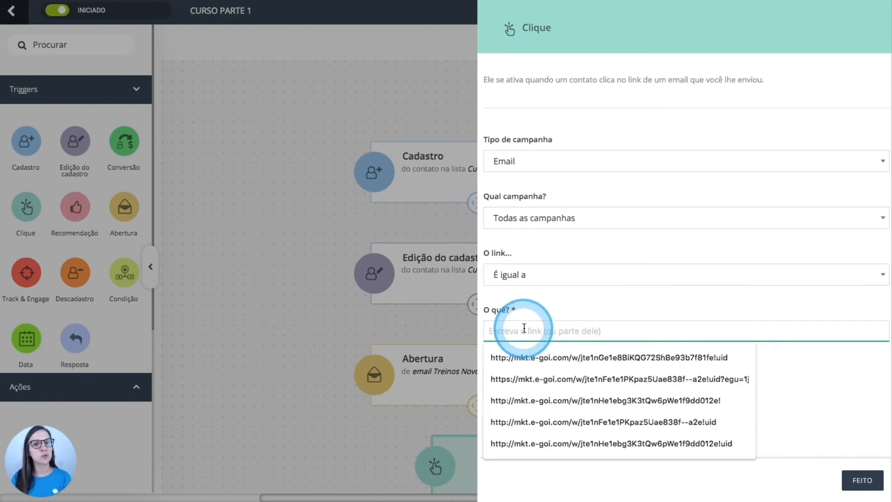
pyautogui.click(584, 299)
pyautogui.click(863, 480)
# Add a Resposta trigger below the Clique block, responding to campaign 16 - Treinos Novos, and finish its settings.
pyautogui.moveTo(75, 338); pyautogui.dragTo(342, 284)
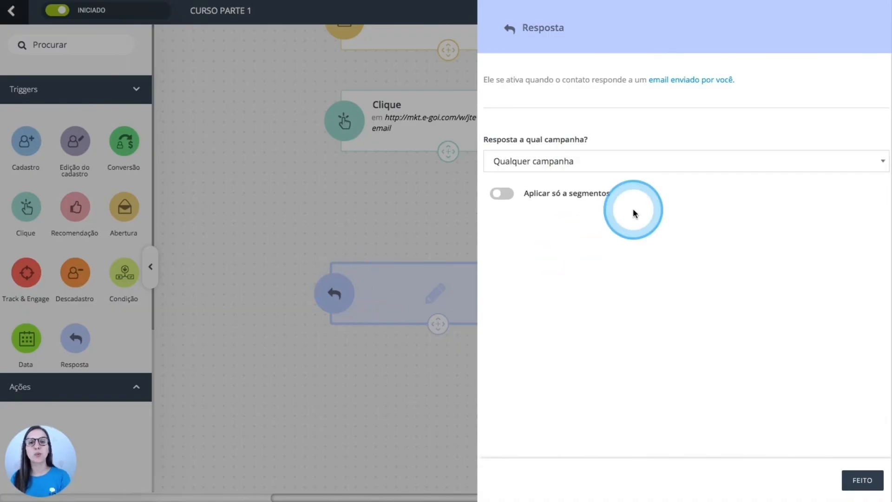
pyautogui.click(636, 164)
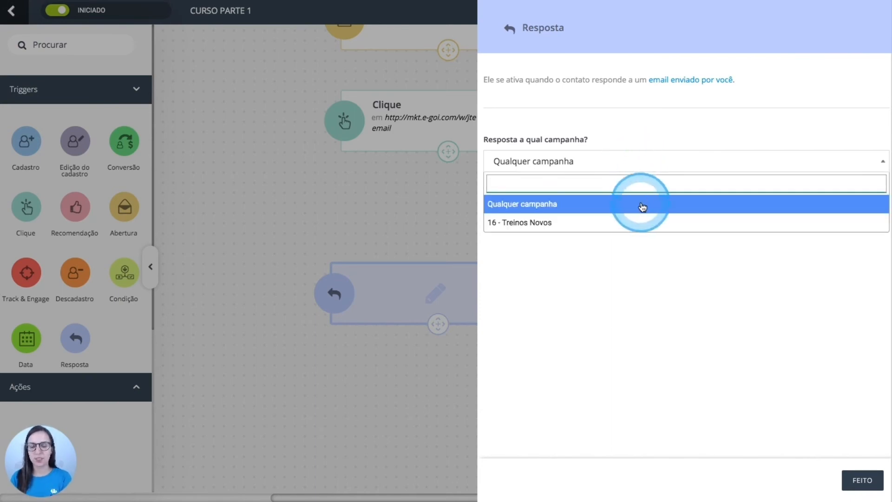
pyautogui.click(558, 210)
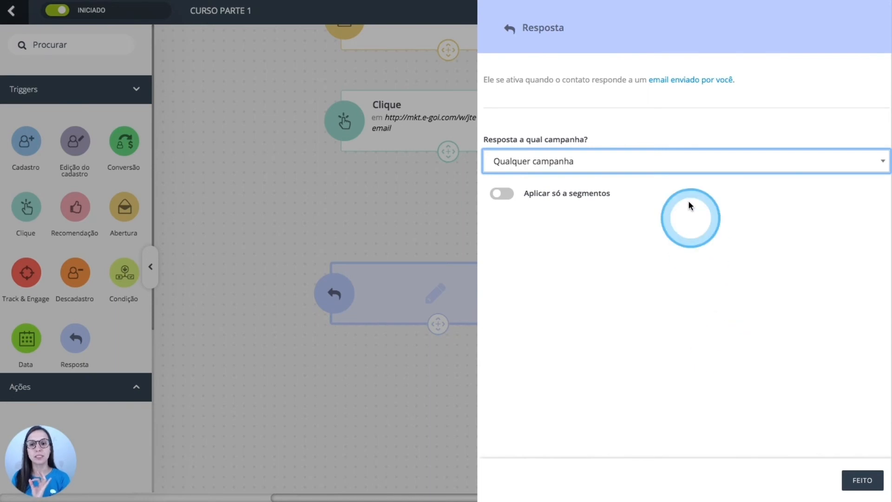
pyautogui.click(683, 164)
pyautogui.click(575, 222)
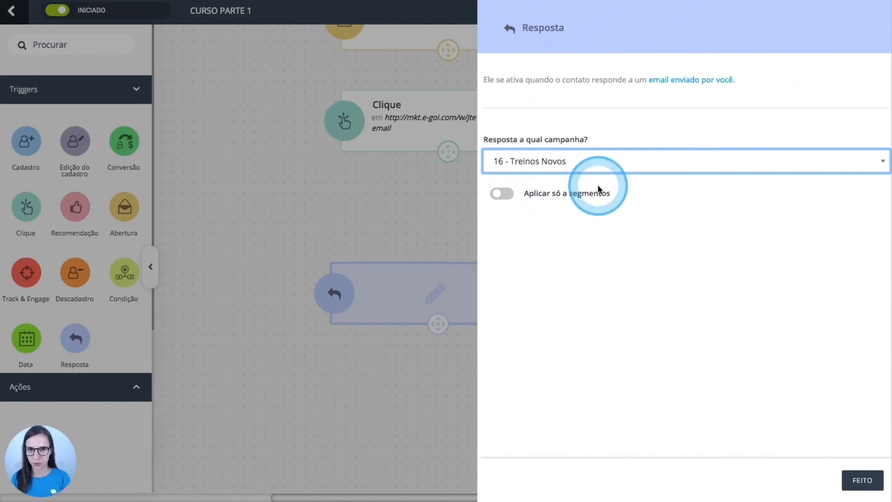
pyautogui.click(863, 480)
# Add Recomendação, Conversão and Descadastro triggers in that order below the Resposta block, keeping their default settings.
pyautogui.moveTo(78, 206); pyautogui.dragTo(411, 232)
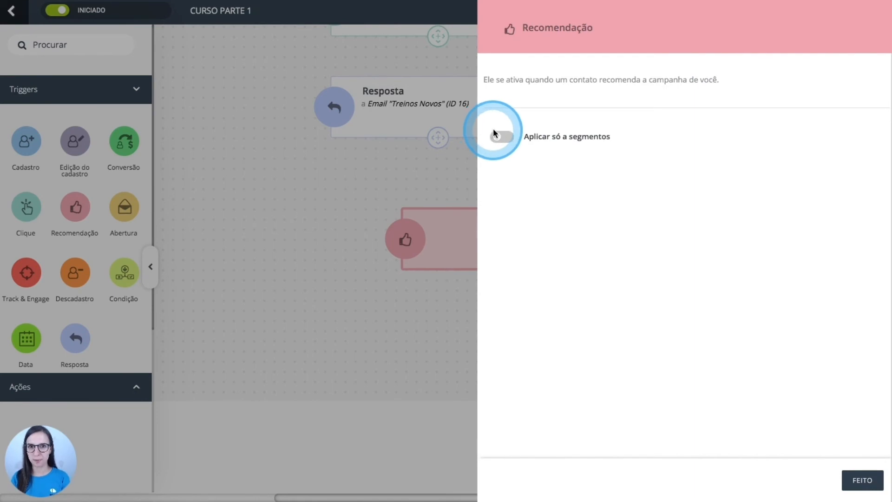
pyautogui.click(862, 480)
pyautogui.moveTo(131, 144); pyautogui.dragTo(405, 338)
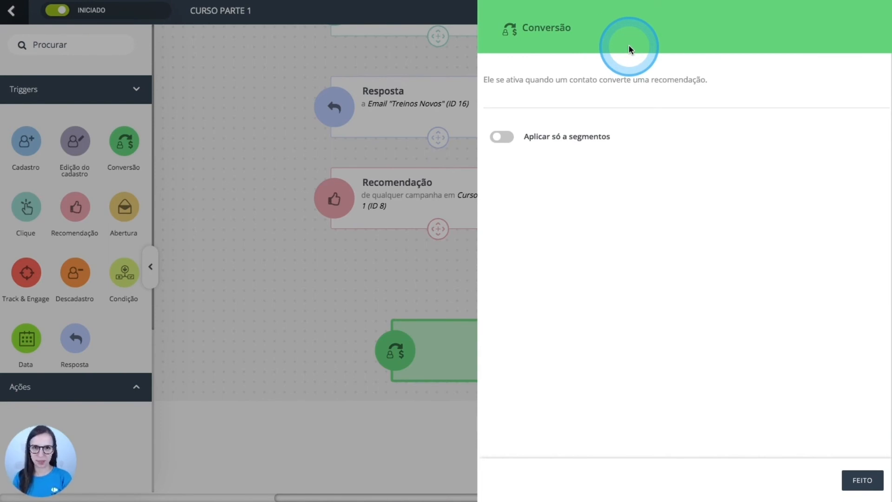
pyautogui.click(860, 479)
pyautogui.moveTo(74, 251); pyautogui.dragTo(400, 378)
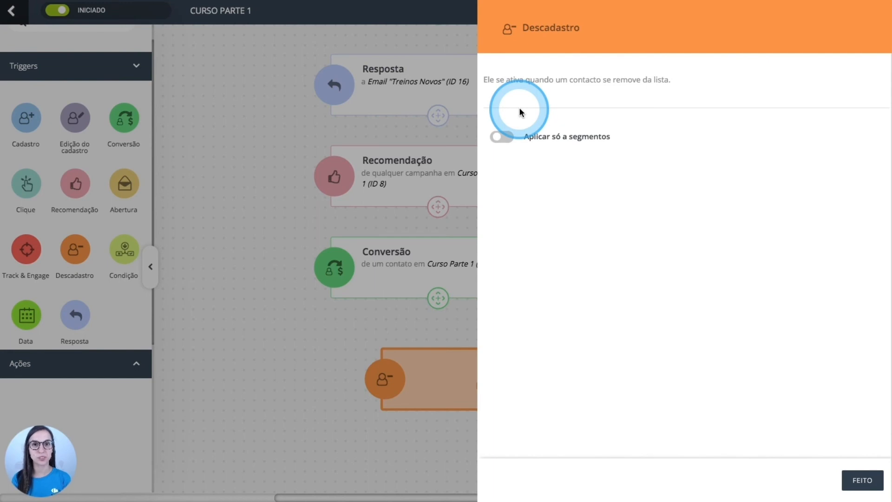
pyautogui.click(863, 480)
# Add a Data trigger below the Descadastro block, activating no momento of the Data de nascimento at 11:00.
pyautogui.moveTo(27, 315); pyautogui.dragTo(316, 301)
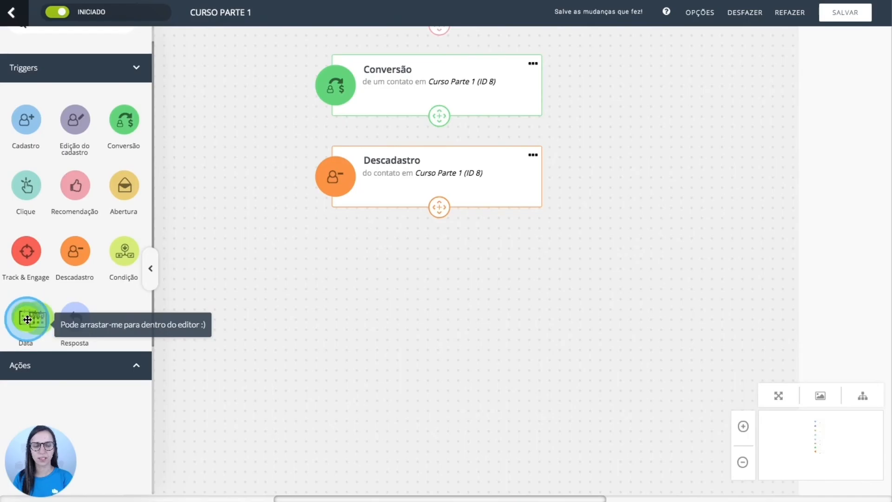
pyautogui.moveTo(27, 316); pyautogui.dragTo(391, 308)
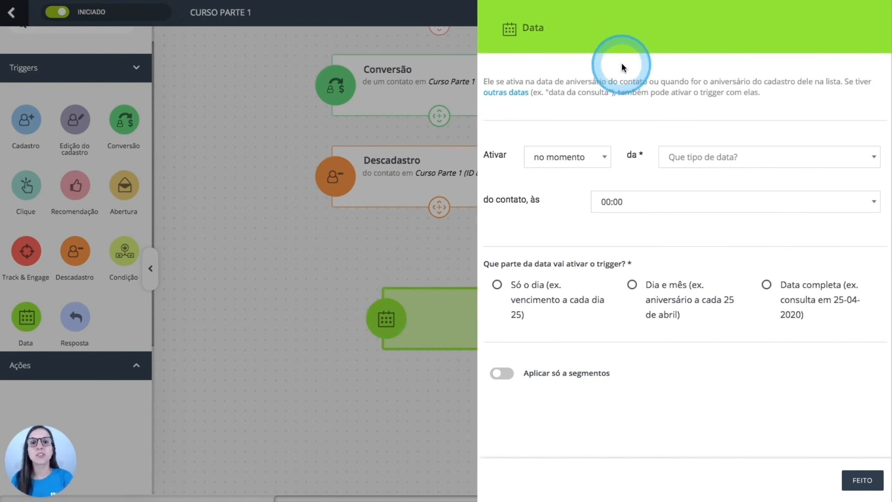
pyautogui.click(587, 158)
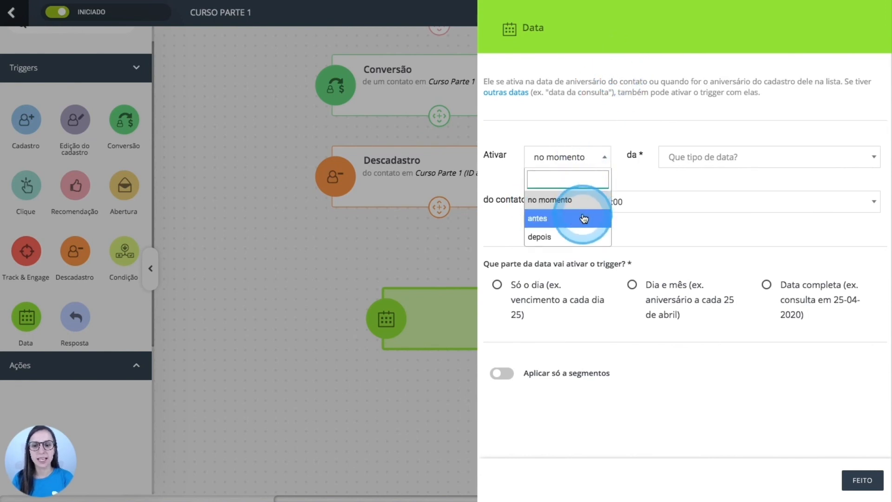
pyautogui.click(582, 200)
pyautogui.click(707, 159)
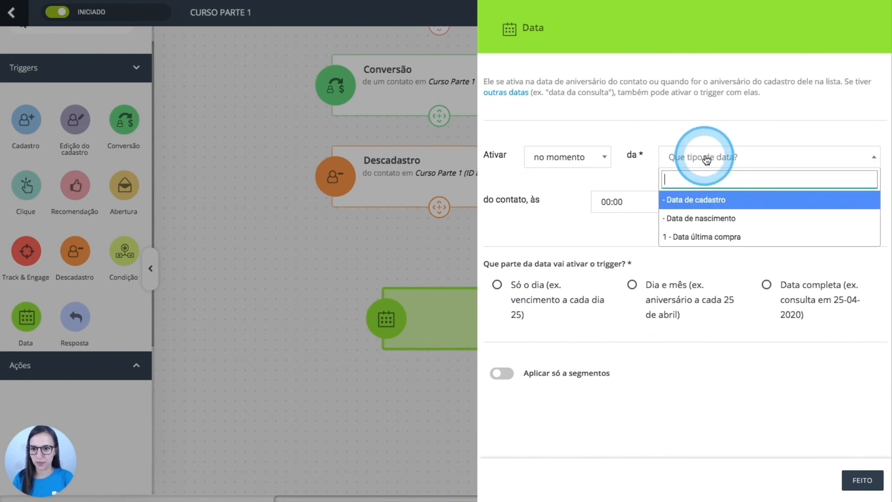
pyautogui.click(715, 222)
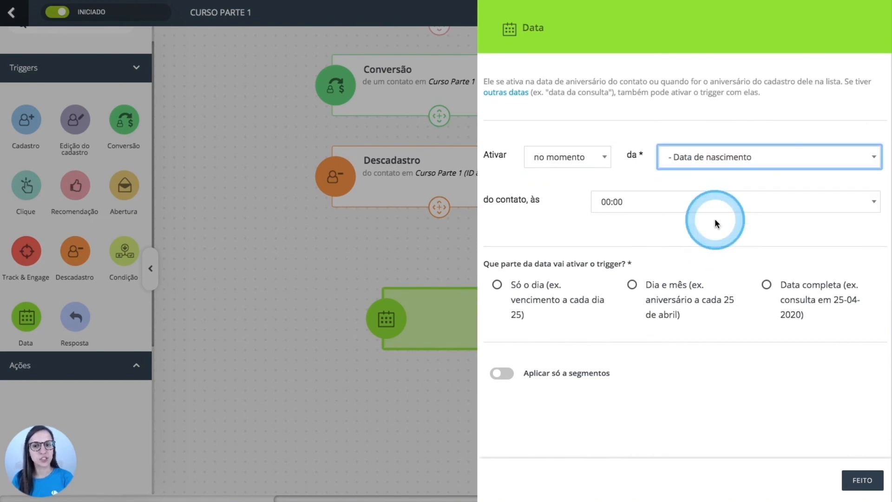
pyautogui.click(715, 209)
pyautogui.scroll(-5, 707, 291)
pyautogui.scroll(3, 704, 288)
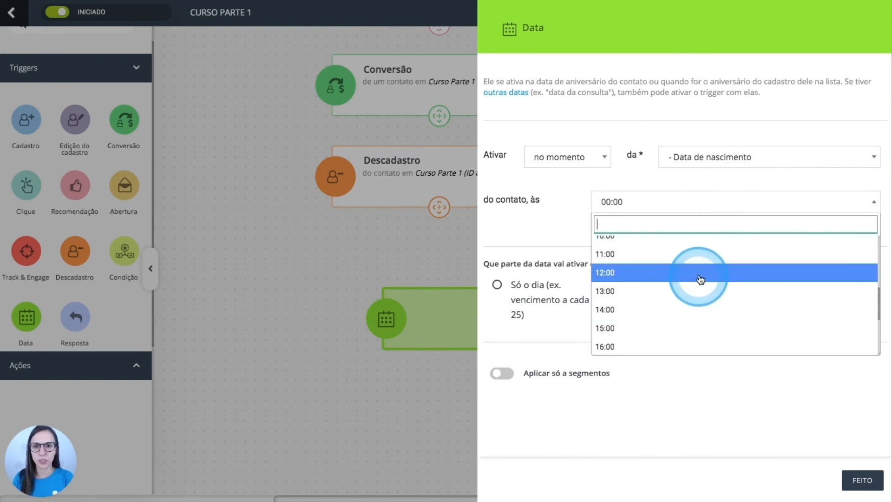
pyautogui.click(702, 261)
# Choose Data completa as the date part that activates the Data trigger and finish its settings.
pyautogui.scroll(-1, 679, 255)
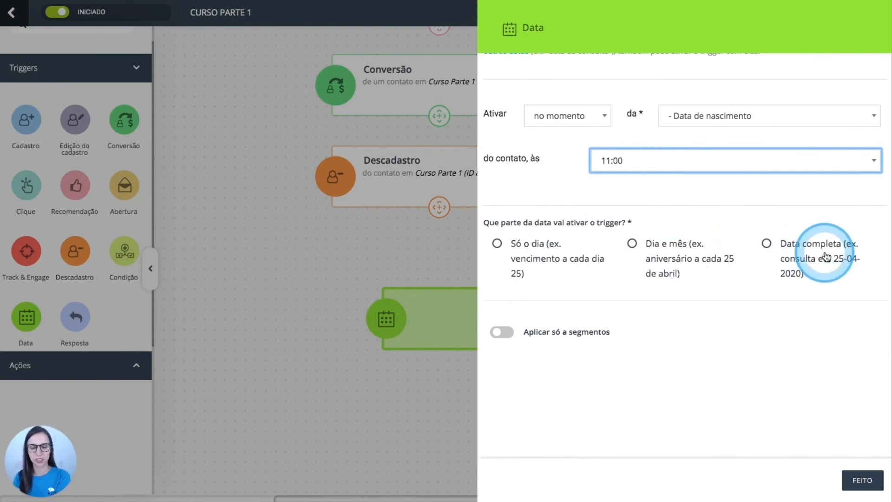
pyautogui.click(497, 244)
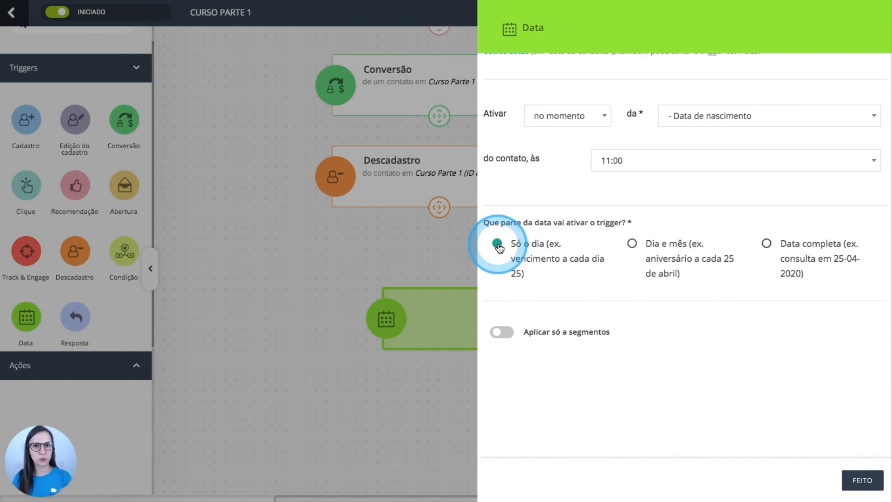
pyautogui.click(633, 247)
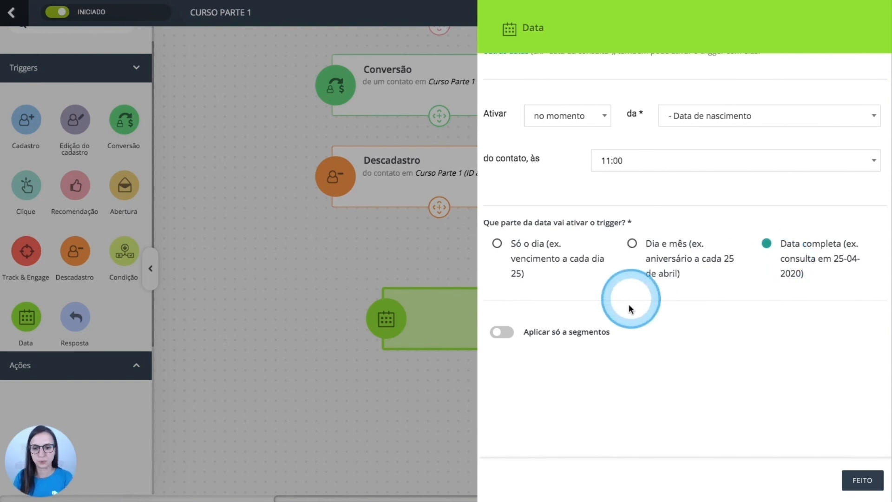
pyautogui.click(862, 480)
# Add a Condição trigger below the Data block and set its check time to 04:00.
pyautogui.moveTo(124, 250); pyautogui.dragTo(372, 255)
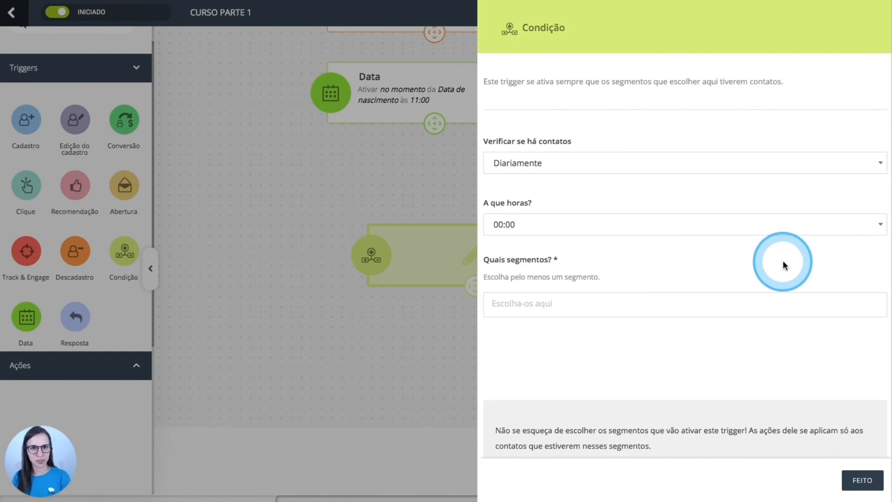
pyautogui.click(711, 167)
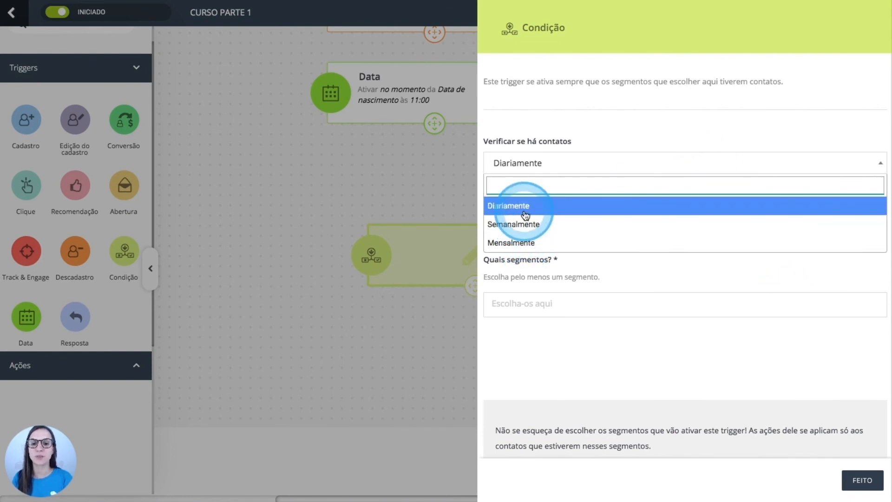
pyautogui.click(624, 270)
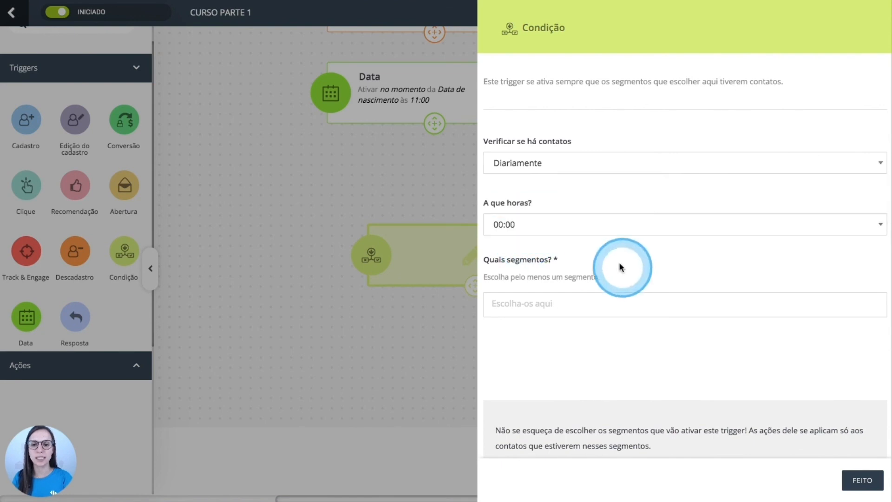
pyautogui.click(588, 228)
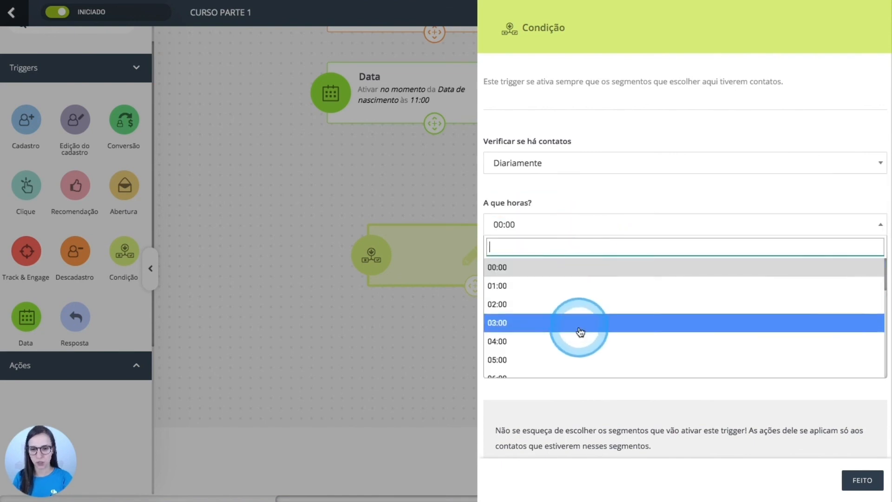
pyautogui.click(579, 341)
# Set the Condição trigger to check Semanalmente on Segunda-feira for the segment Curso PT 1980, and finish its settings.
pyautogui.click(615, 167)
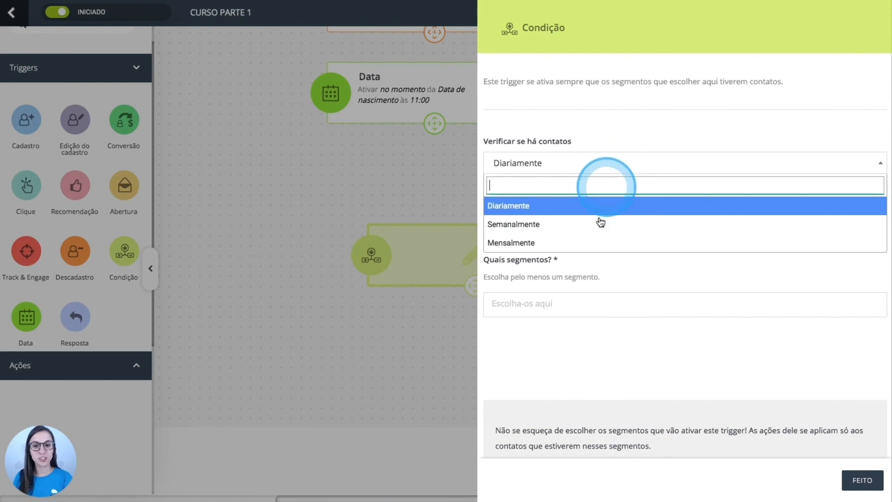
pyautogui.click(602, 225)
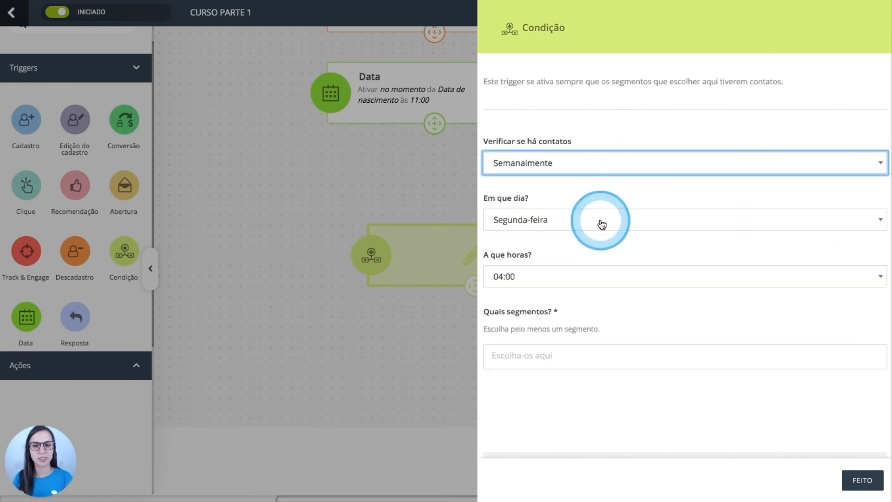
pyautogui.click(603, 225)
pyautogui.click(600, 223)
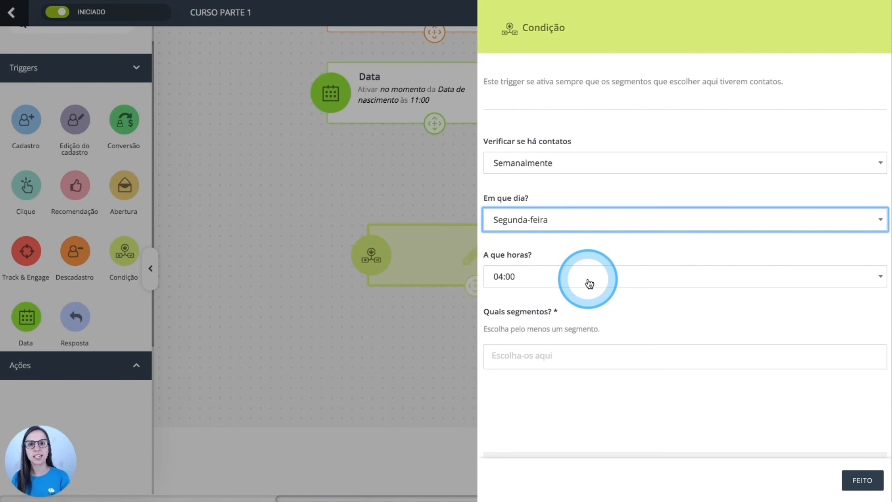
pyautogui.click(862, 479)
# Add a Track & Engage trigger below the Condição block with Compra as its goal, and finish its settings.
pyautogui.moveTo(26, 251); pyautogui.dragTo(365, 261)
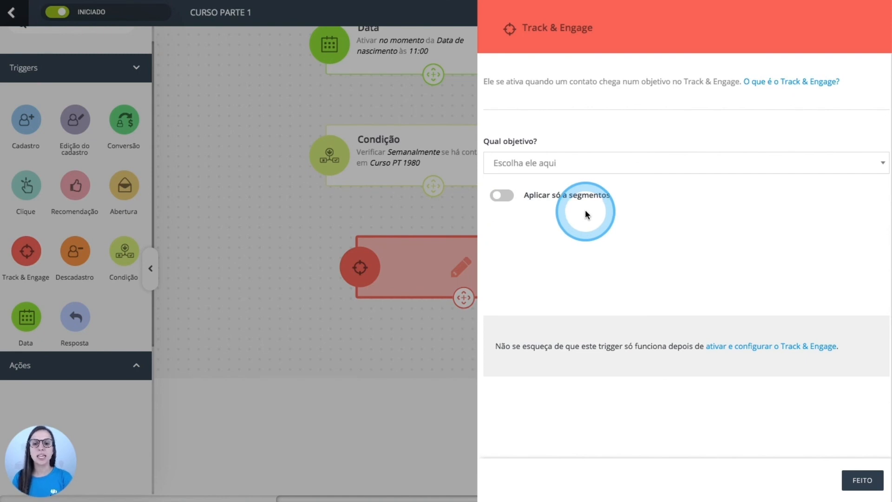
pyautogui.click(601, 173)
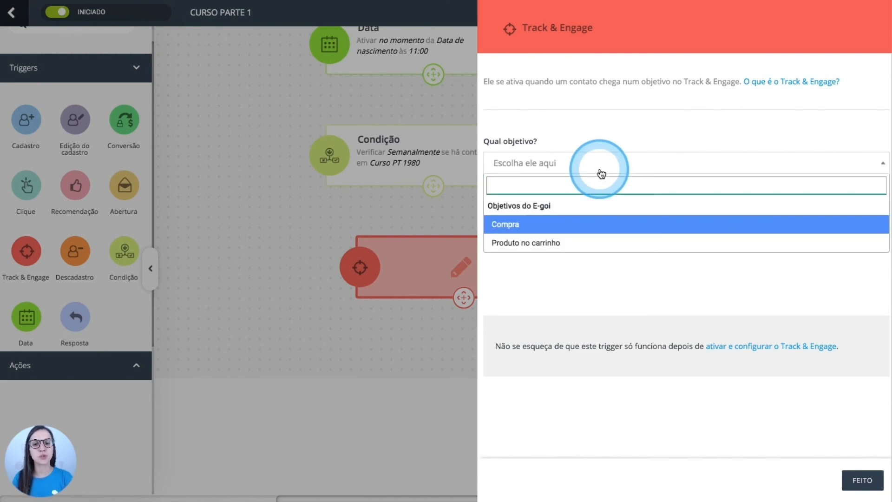
pyautogui.click(590, 223)
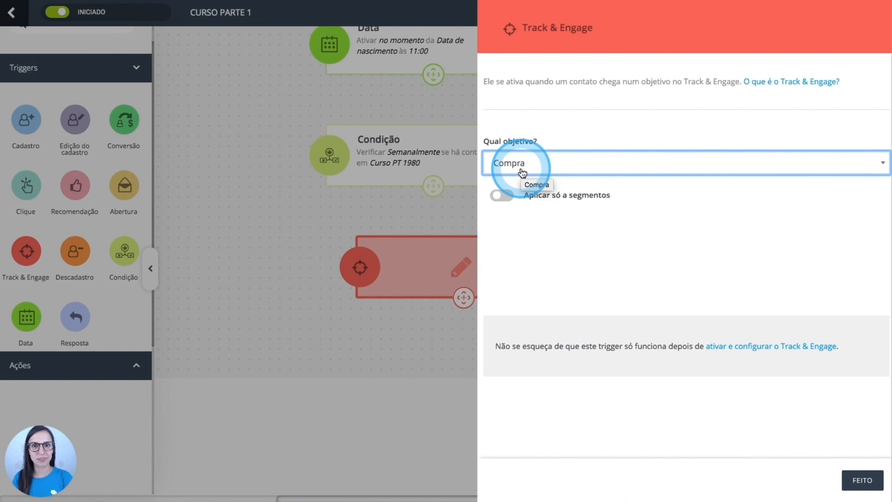
pyautogui.click(861, 479)
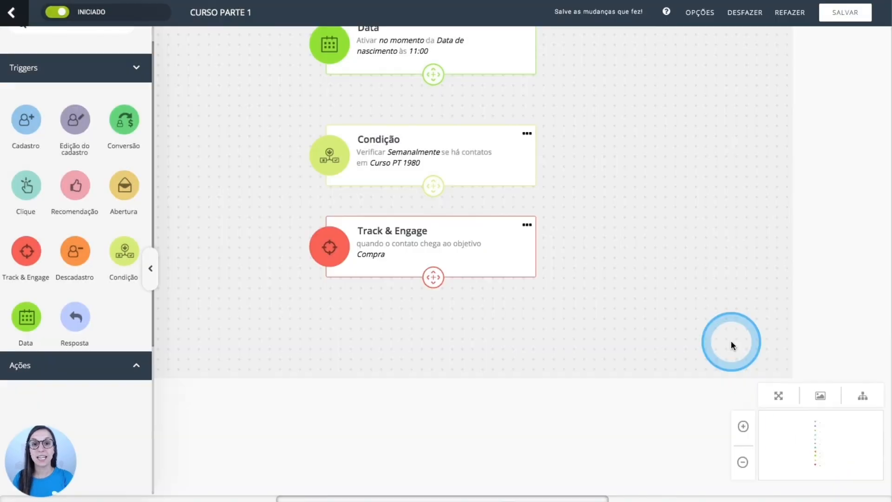
# Examine the whole column of triggers up to the Cadastro block and bring up that block's edit option.
pyautogui.click(743, 462)
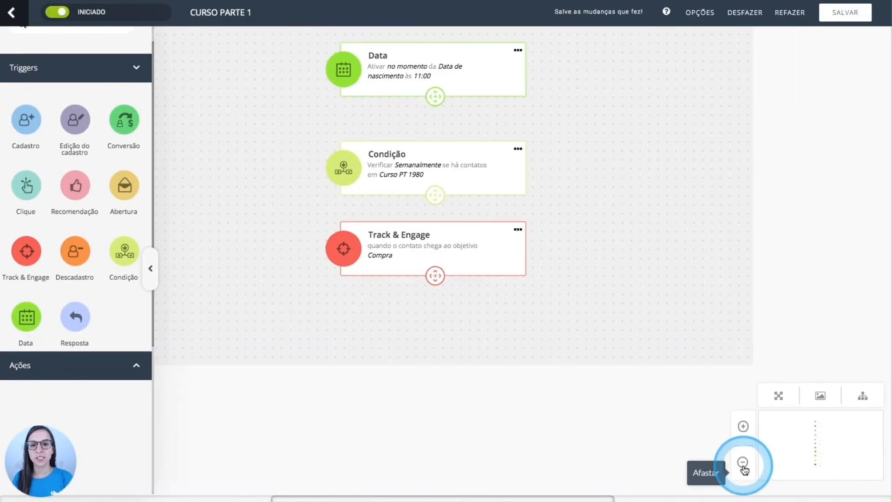
pyautogui.click(743, 462)
pyautogui.click(743, 462)
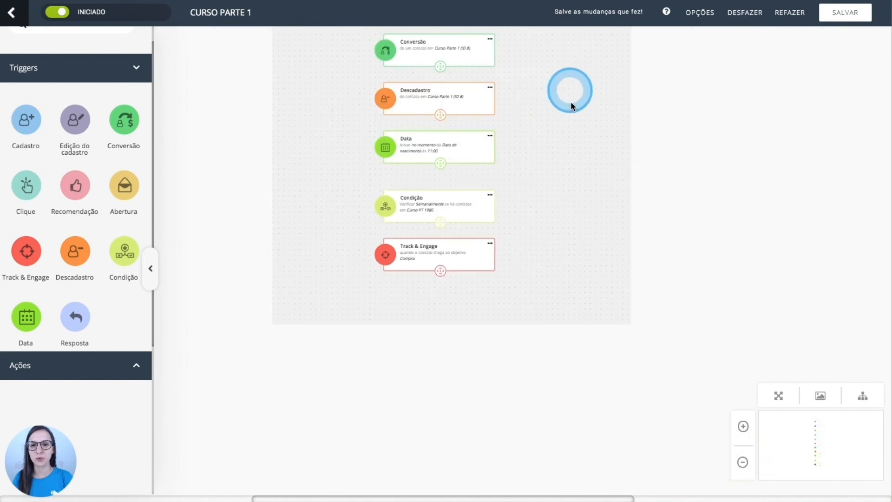
pyautogui.moveTo(570, 87); pyautogui.dragTo(574, 286)
pyautogui.moveTo(578, 155); pyautogui.dragTo(583, 288)
pyautogui.moveTo(569, 110); pyautogui.dragTo(566, 228)
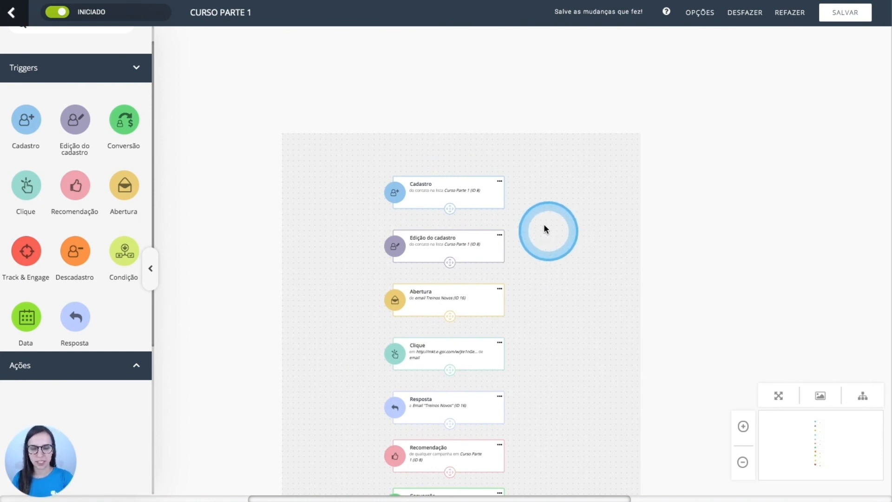
pyautogui.moveTo(502, 185)
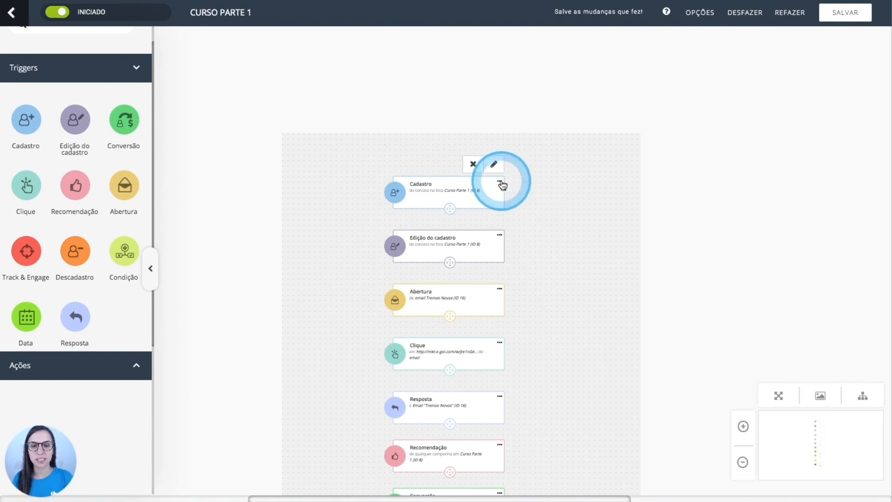
pyautogui.click(496, 166)
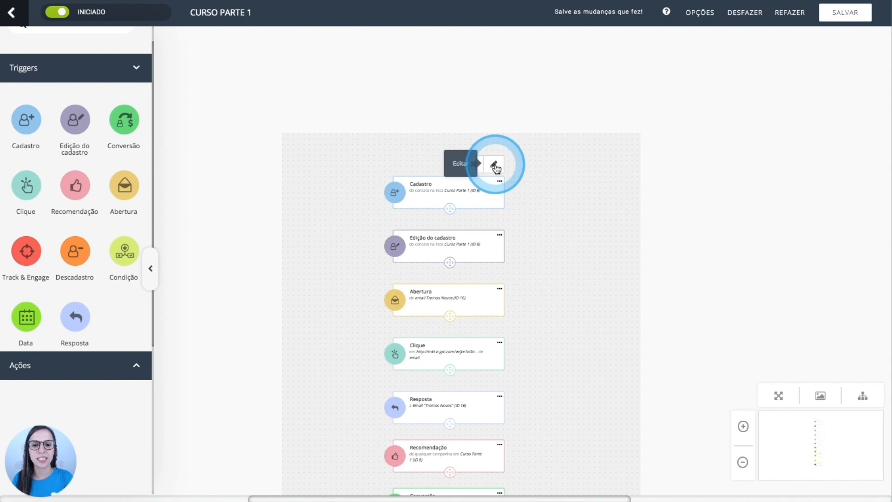